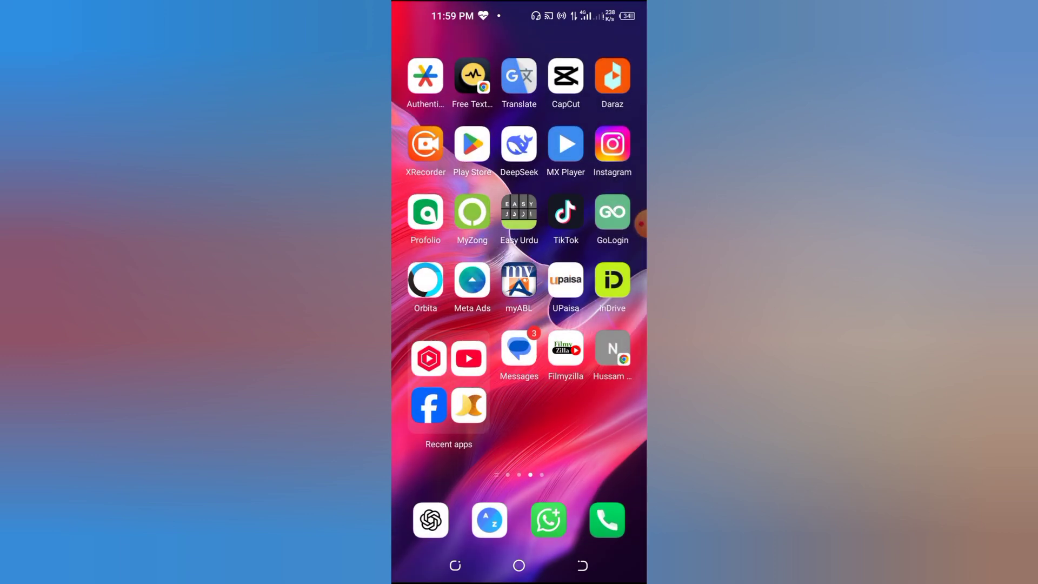
- Launch Facebook from the Recent apps folder on the home screen
left_click(429, 406)
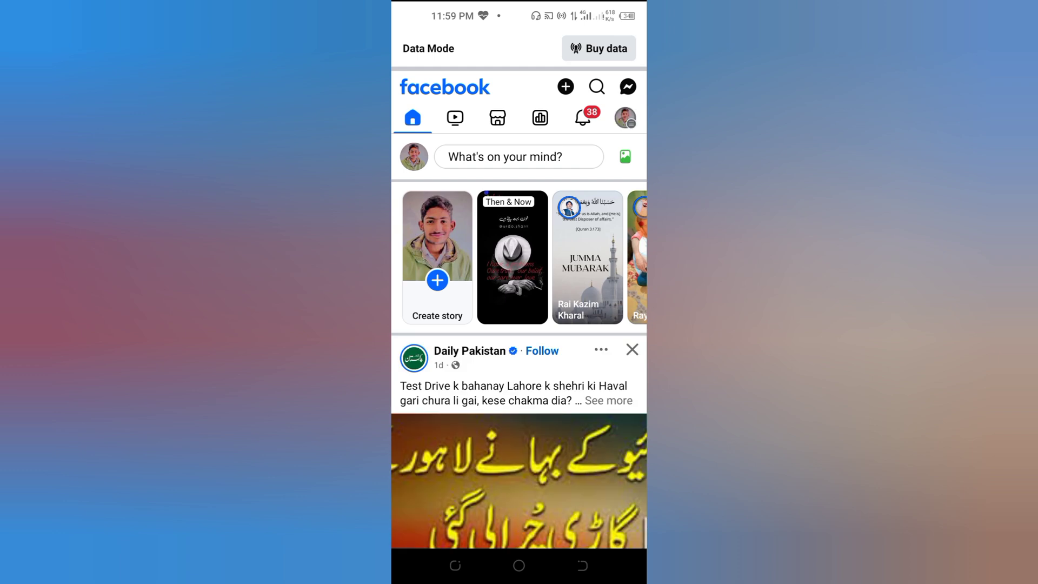
- Open the Facebook Menu, return to the feed, then reopen the Menu
left_click(625, 118)
scroll(519, 325, "down", 5)
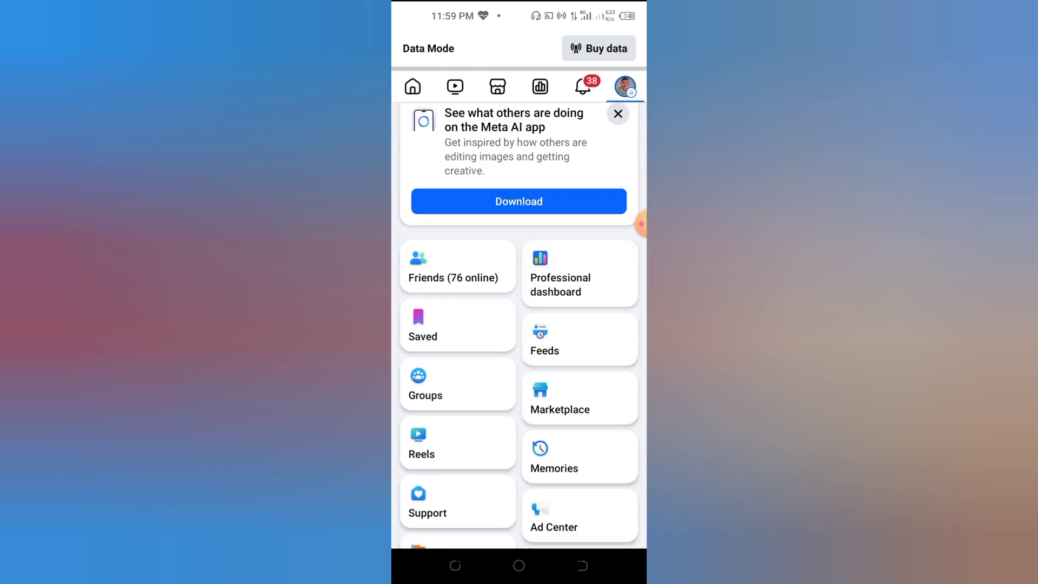
scroll(520, 324, "down", 5)
scroll(519, 325, "down", 3)
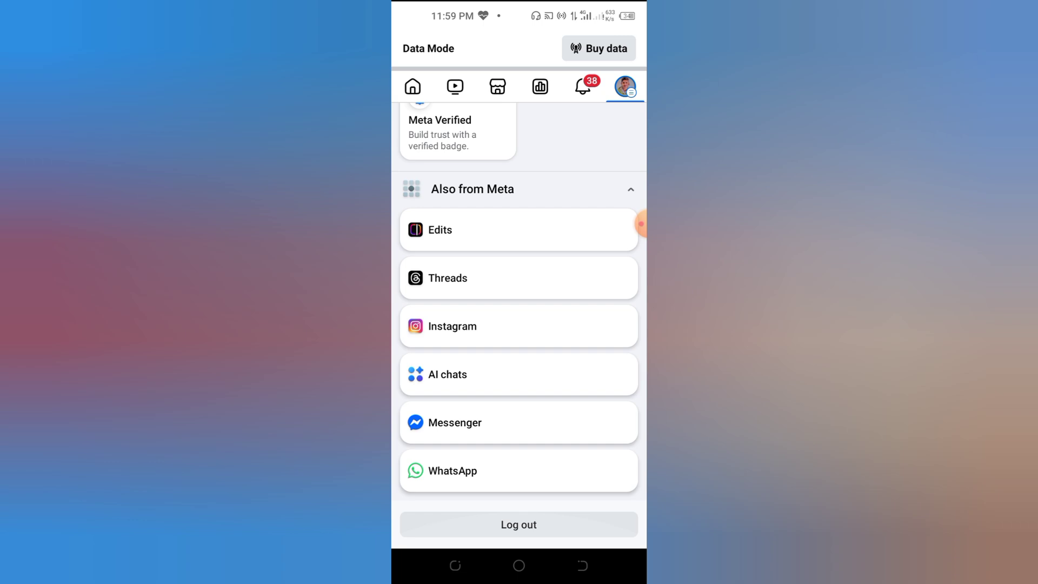
scroll(519, 324, "up", 1)
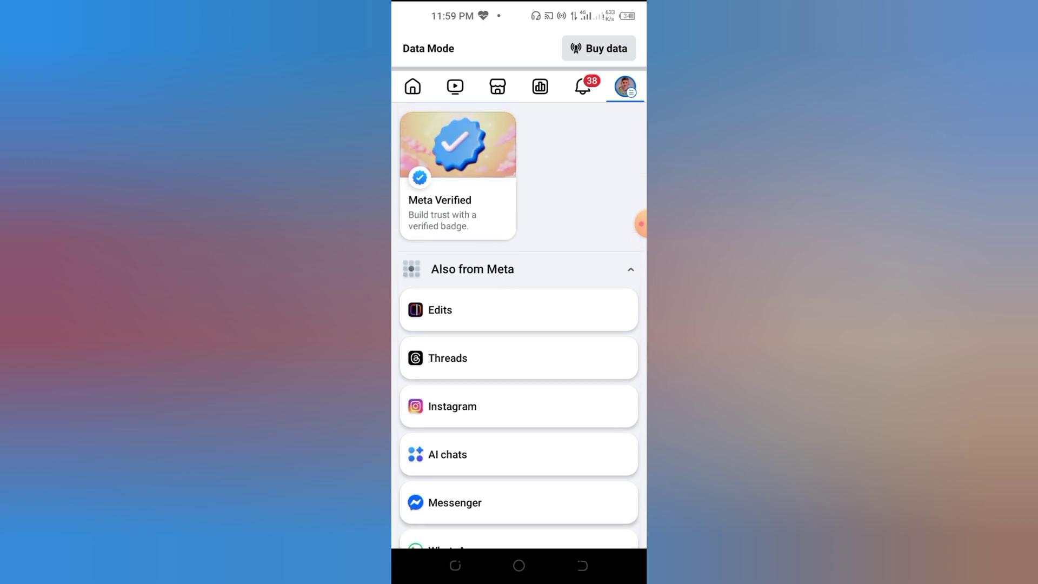
scroll(520, 325, "up", 3)
scroll(520, 325, "up", 5)
scroll(519, 325, "down", 2)
scroll(520, 324, "down", 1)
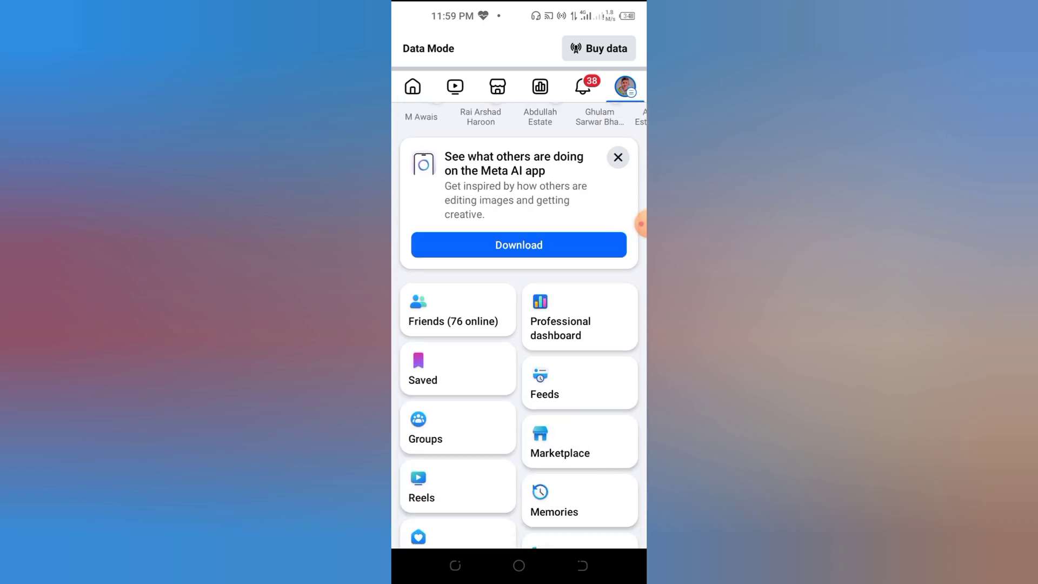
scroll(520, 324, "down", 2)
scroll(519, 325, "down", 1)
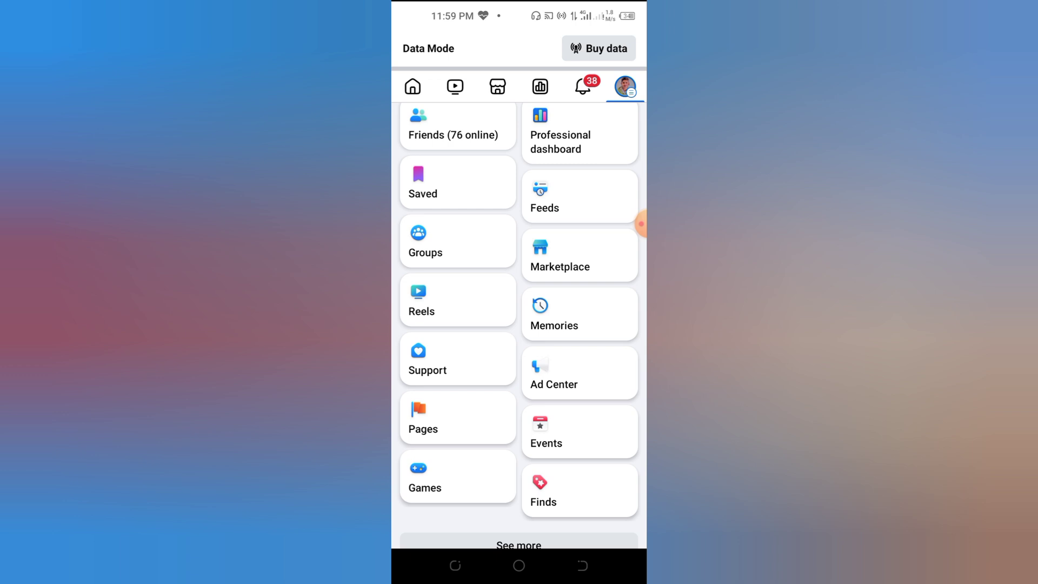
scroll(640, 224, "up", 2)
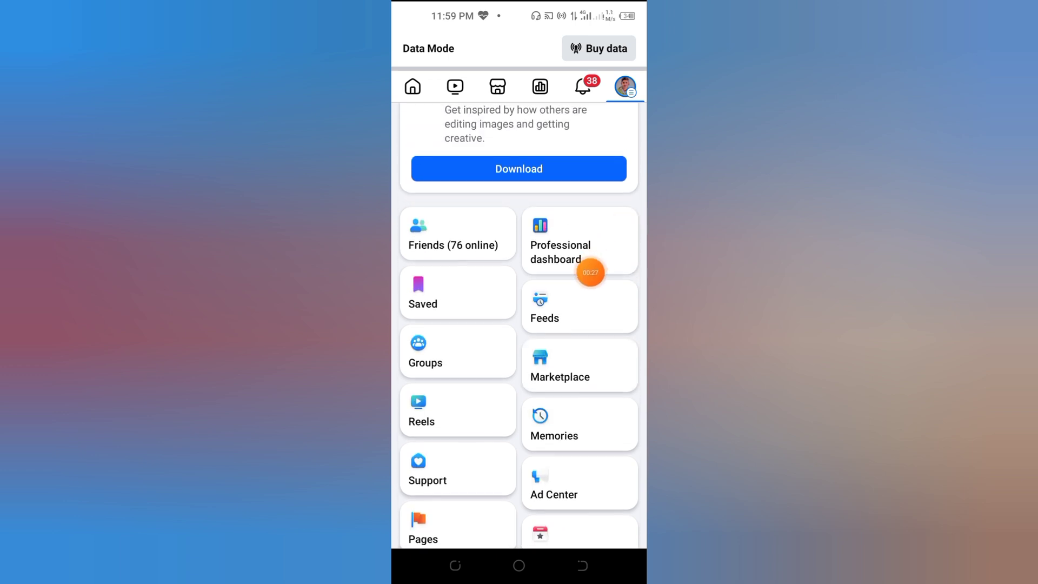
key("Escape")
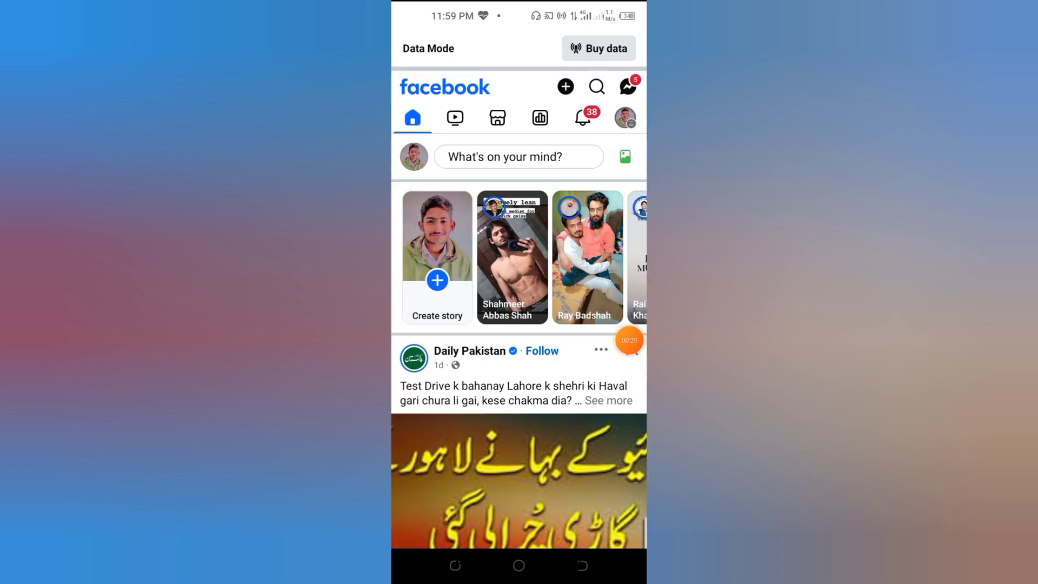
left_click(632, 349)
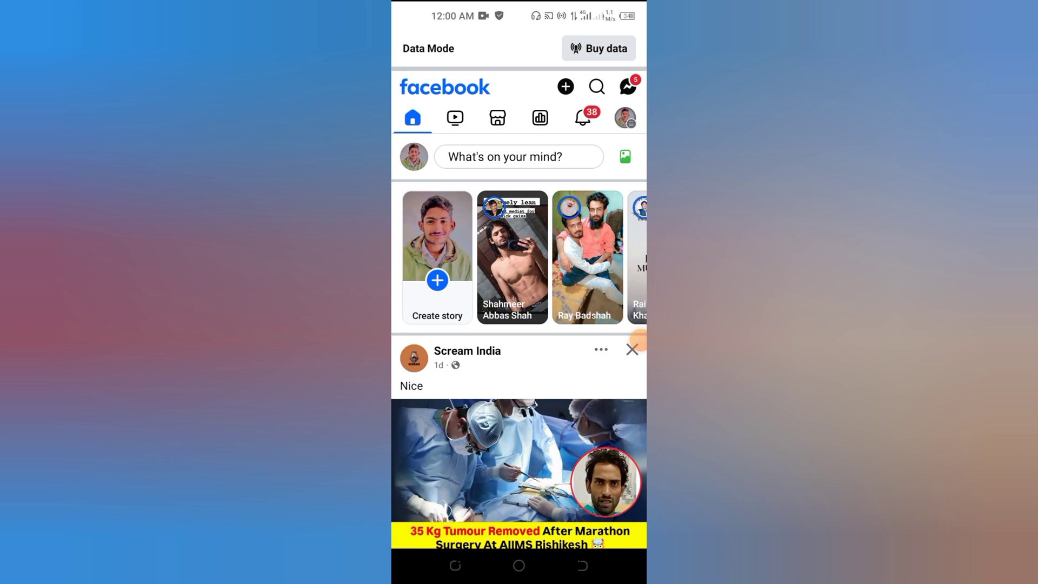
scroll(519, 325, "down", 1)
scroll(519, 325, "down", 1)
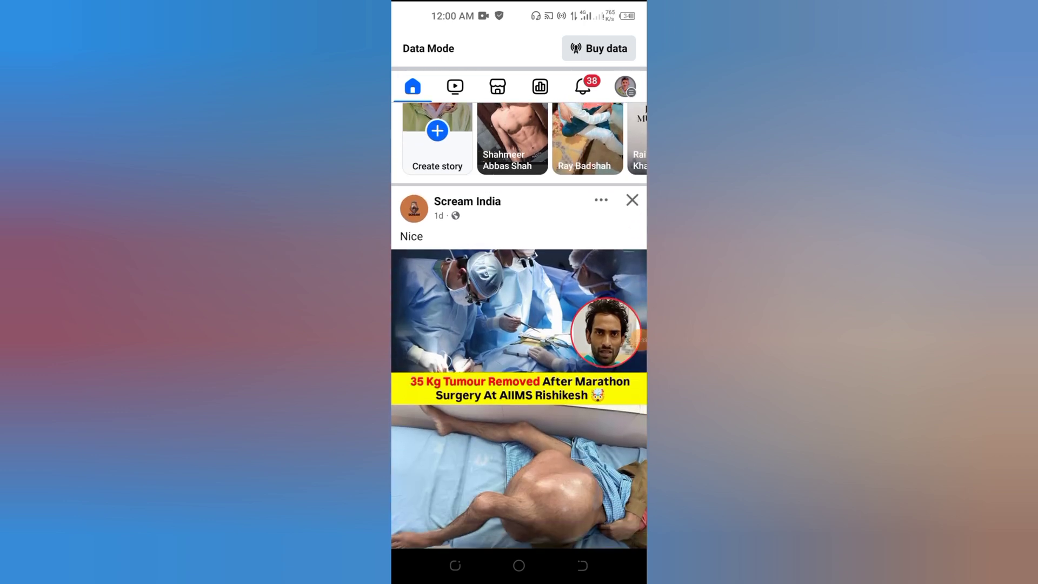
scroll(519, 325, "up", 1)
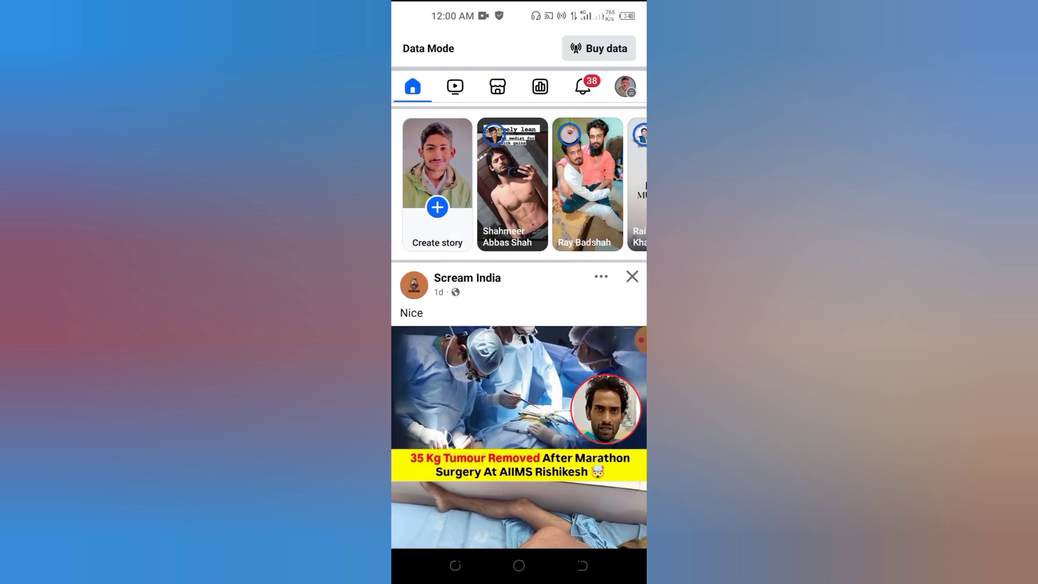
- Glance at Settings & privacy, then open your own profile from the menu
left_click(625, 86)
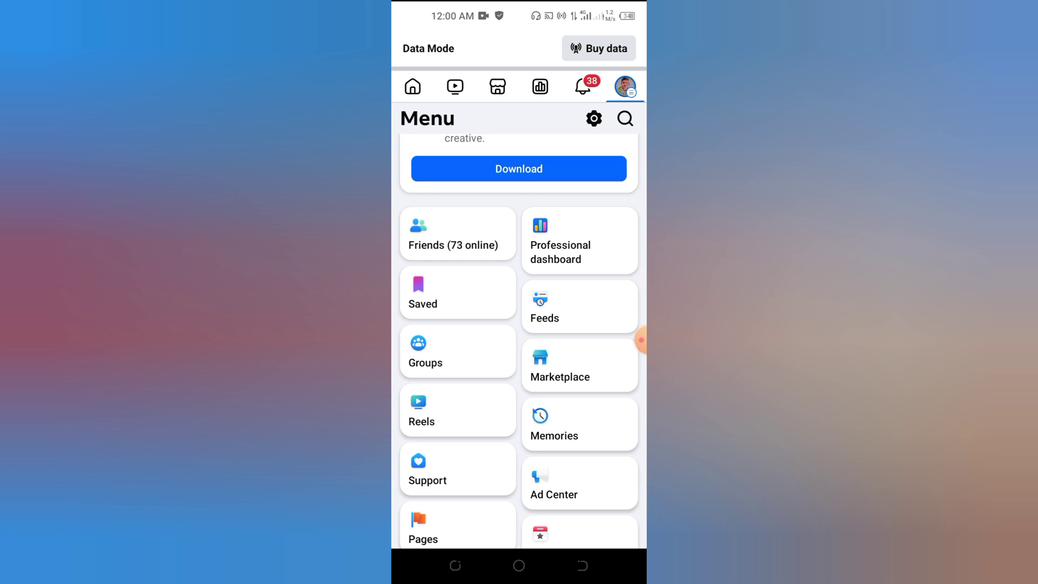
left_click(593, 119)
scroll(519, 333, "up", 3)
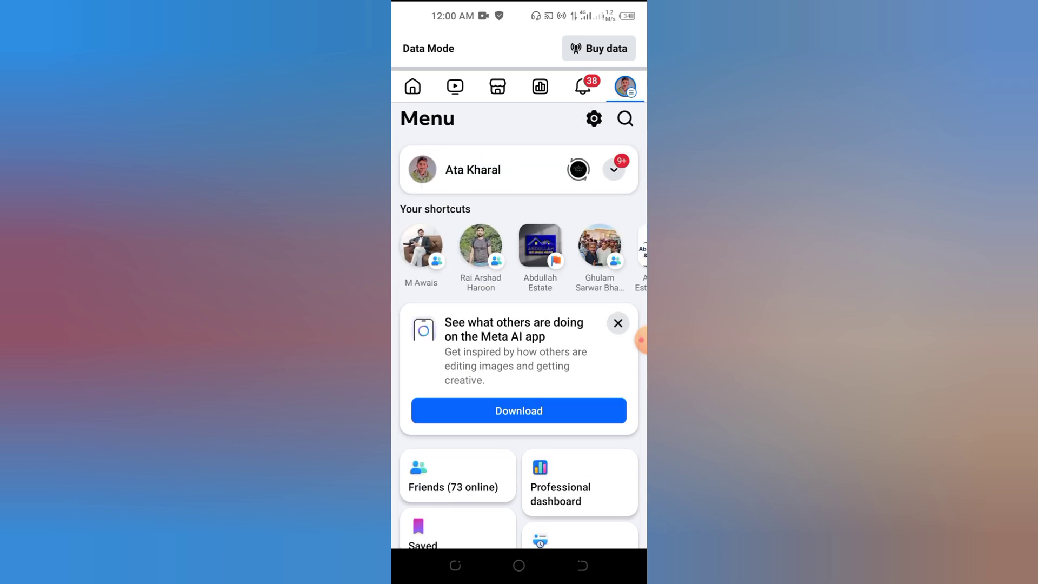
left_click(487, 169)
left_click(408, 87)
left_click(594, 119)
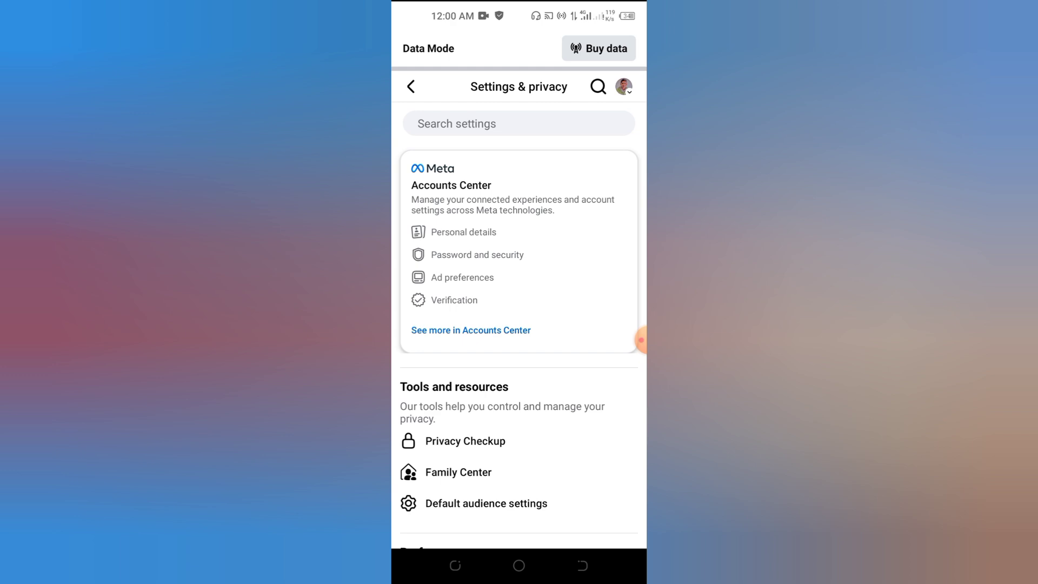
left_click(411, 87)
left_click(424, 169)
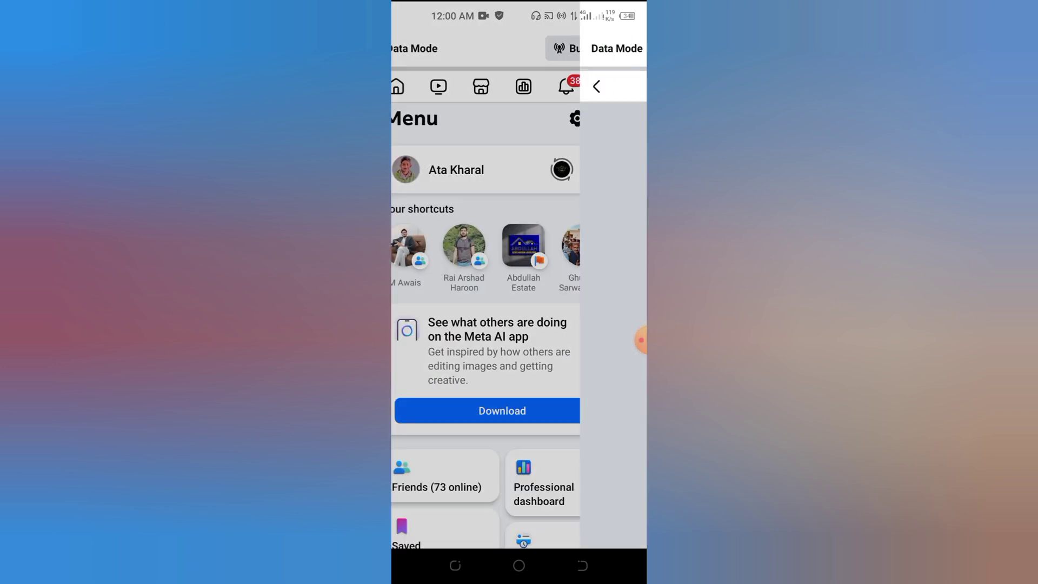
scroll(641, 341, "down", 2)
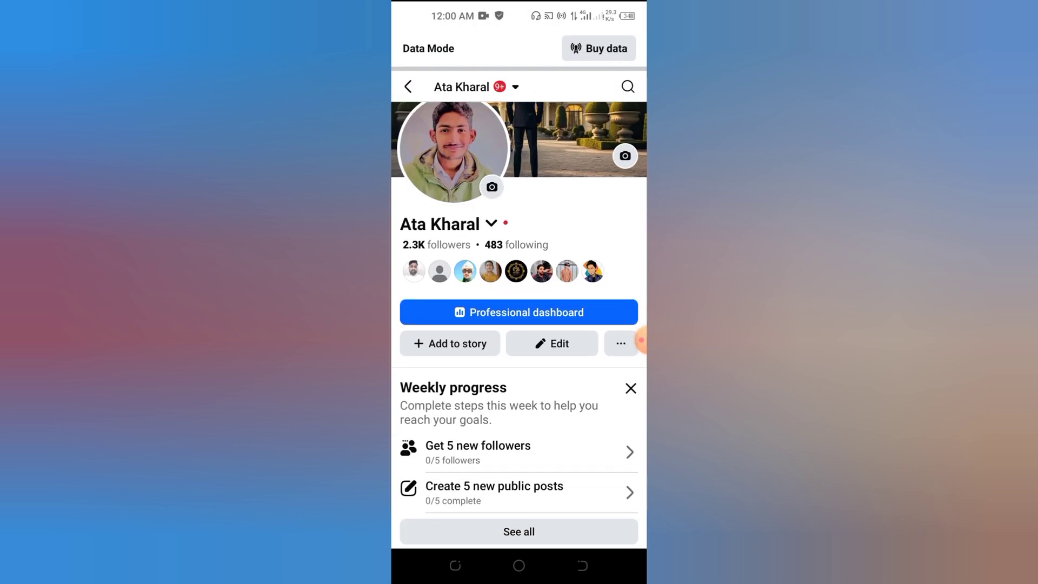
- Open Profile Settings from the '...' button under the profile header
left_click(642, 341)
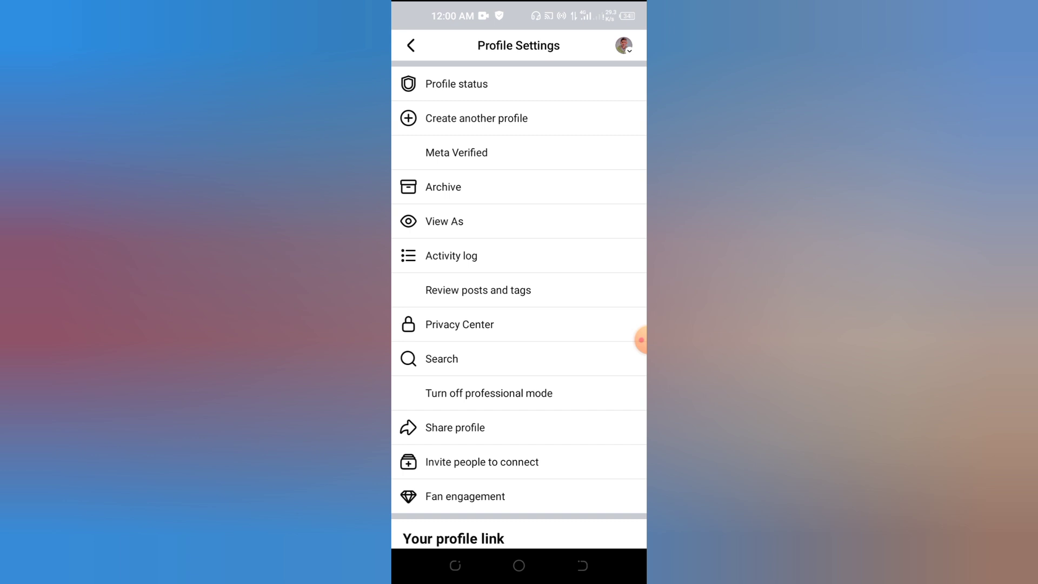
mouse_move(641, 340)
left_mouse_down()
mouse_move(528, 395)
mouse_move(626, 309)
mouse_move(517, 374)
mouse_move(509, 394)
mouse_move(517, 378)
mouse_move(630, 327)
left_mouse_up()
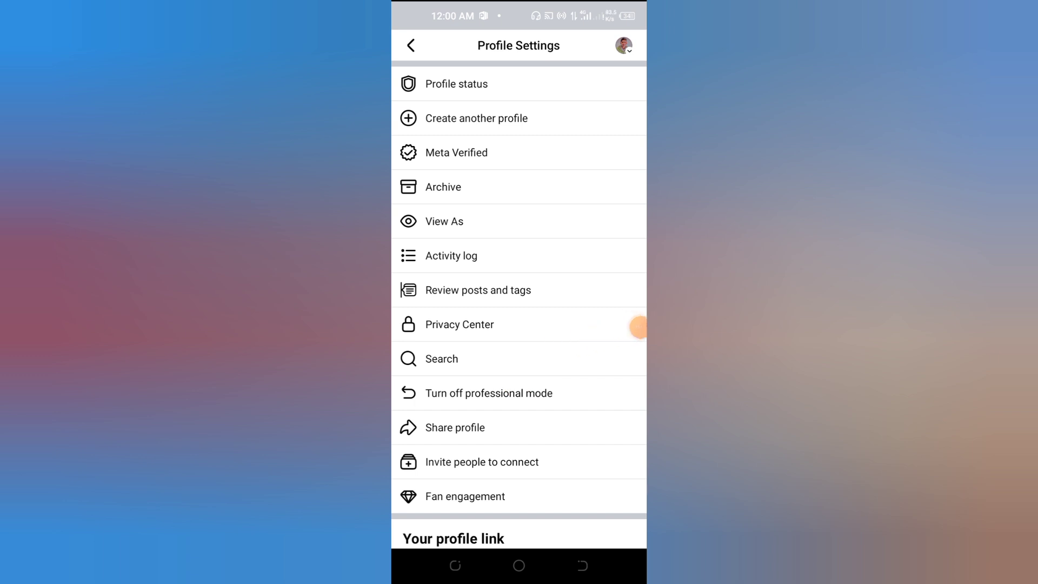
- View the 'Turn off professional mode' prompt, close it unchanged, and return to the profile
left_click(489, 393)
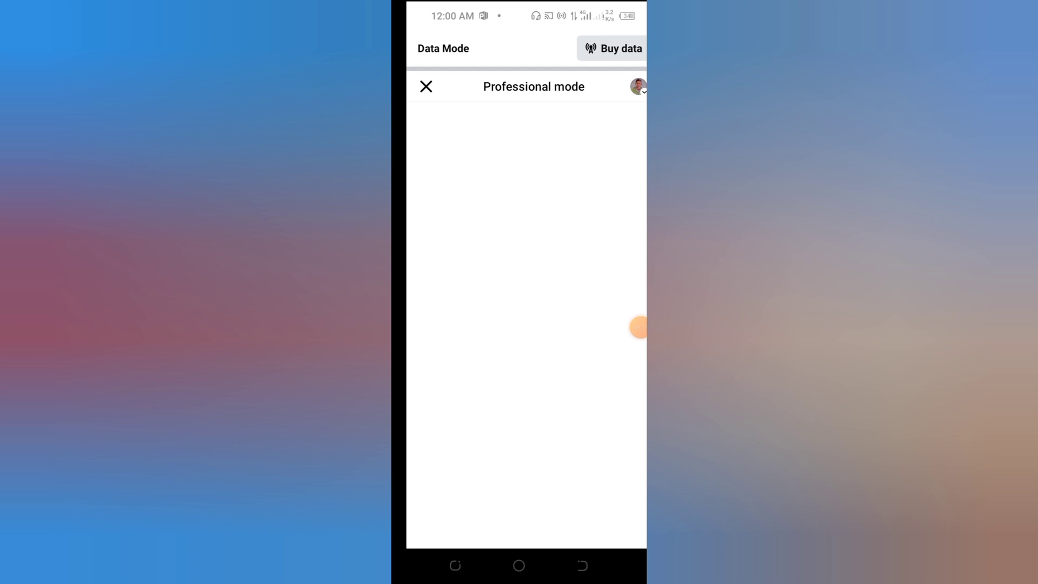
mouse_move(640, 327)
left_mouse_down()
mouse_move(568, 470)
mouse_move(559, 531)
left_mouse_up()
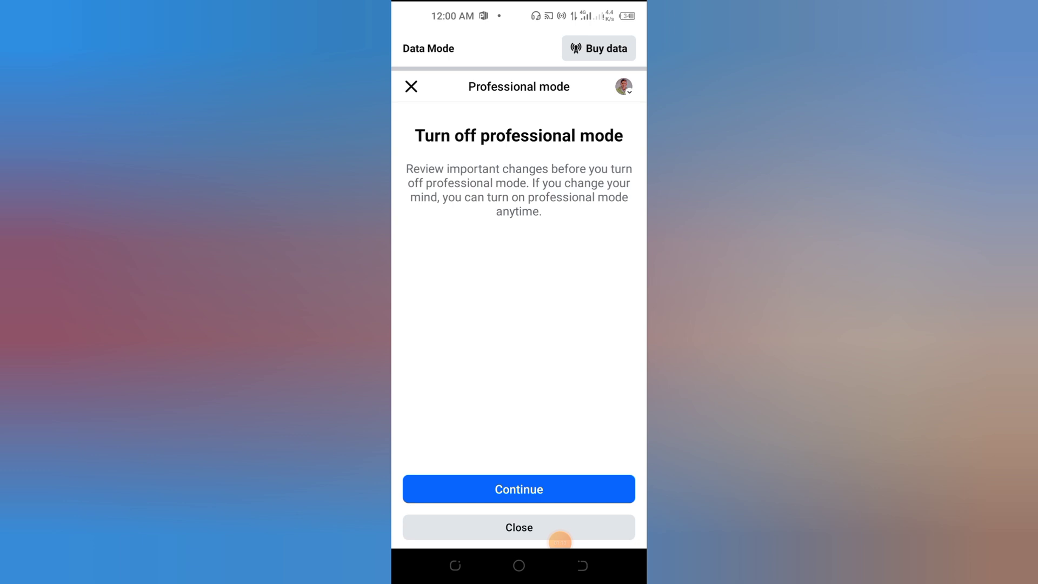
left_click(561, 531)
left_click(410, 45)
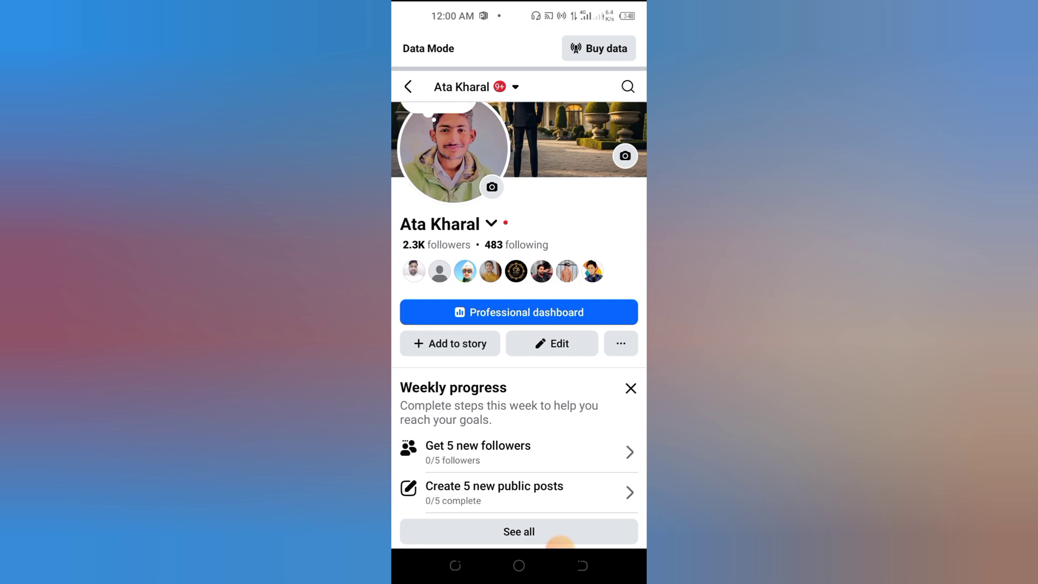
- Go back from the profile to the Home feed and browse its stories
left_click(408, 87)
left_click(410, 83)
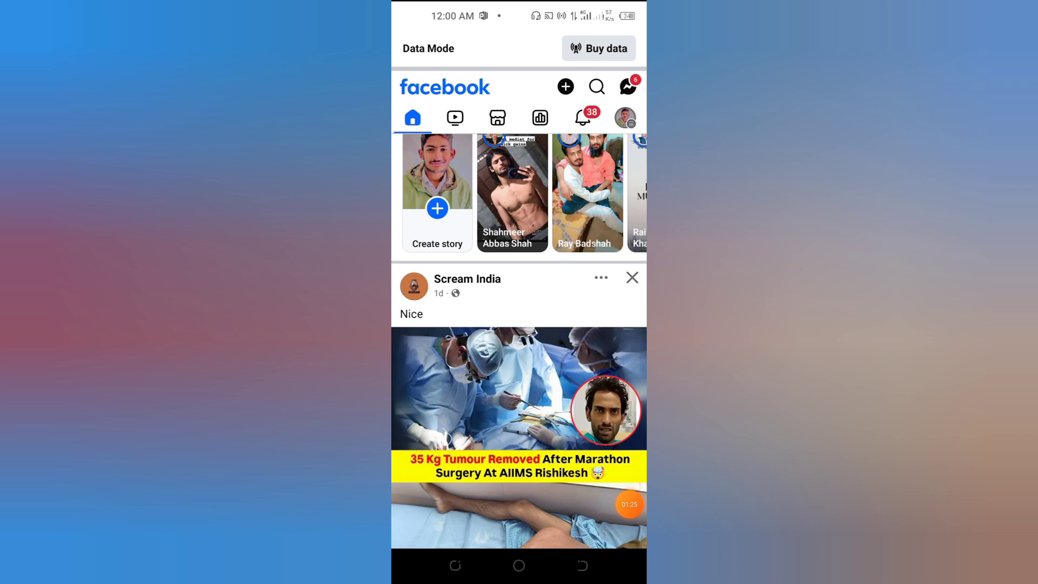
scroll(519, 325, "down", 2)
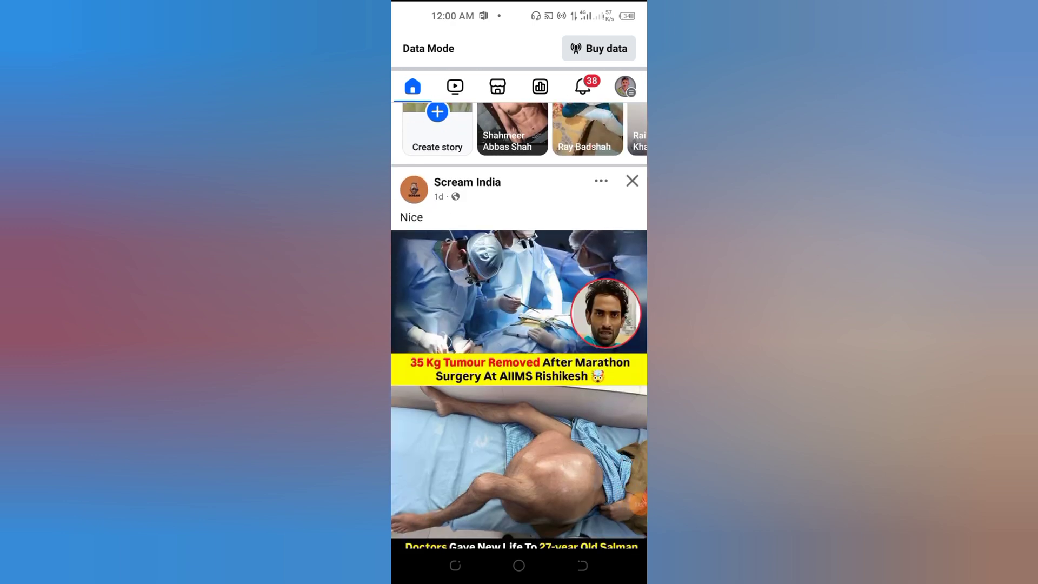
scroll(519, 324, "up", 2)
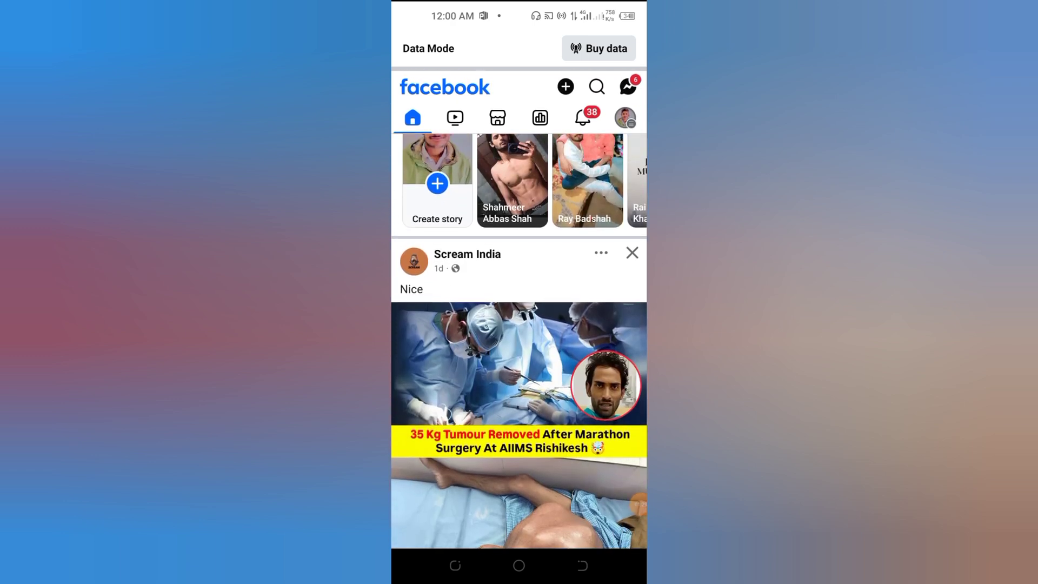
scroll(520, 324, "down", 1)
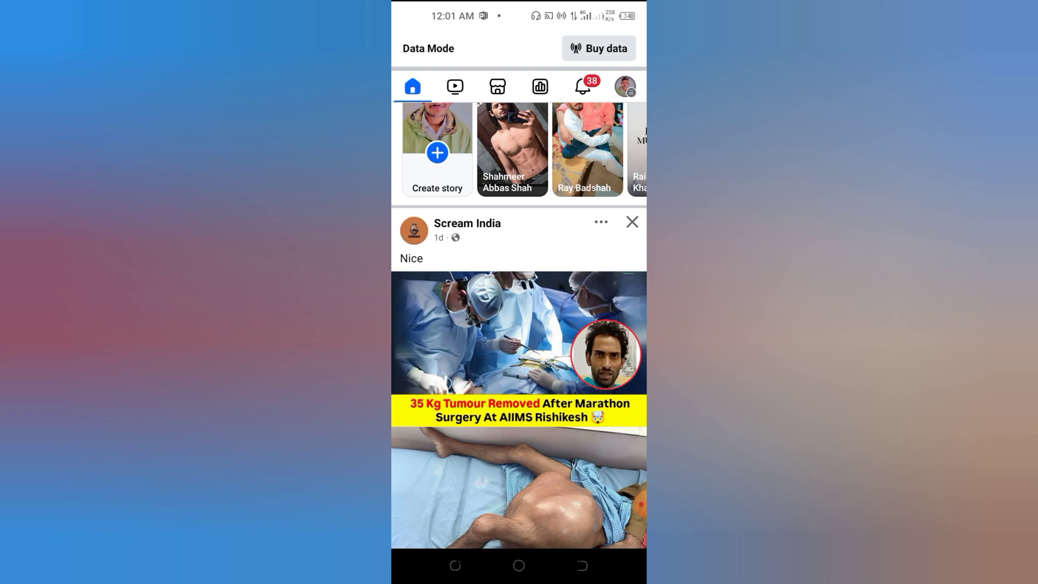
left_click(629, 458)
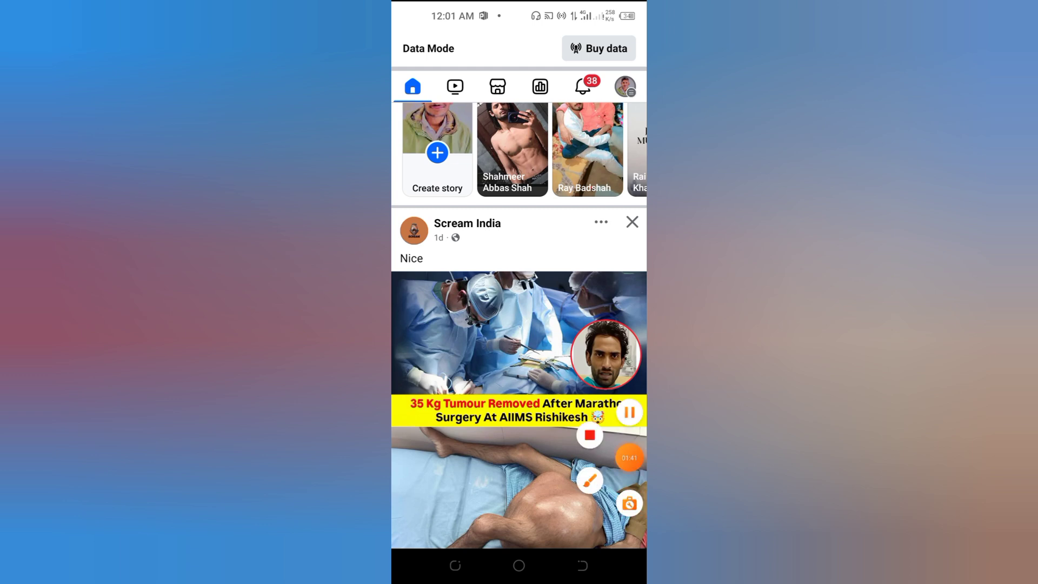
left_click(629, 458)
left_click(628, 494)
left_click(630, 458)
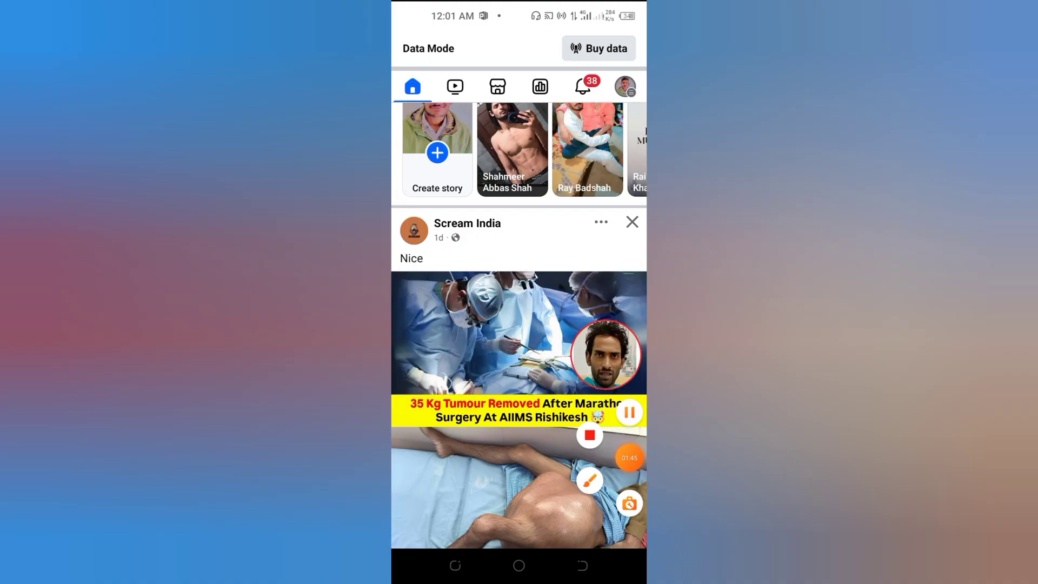